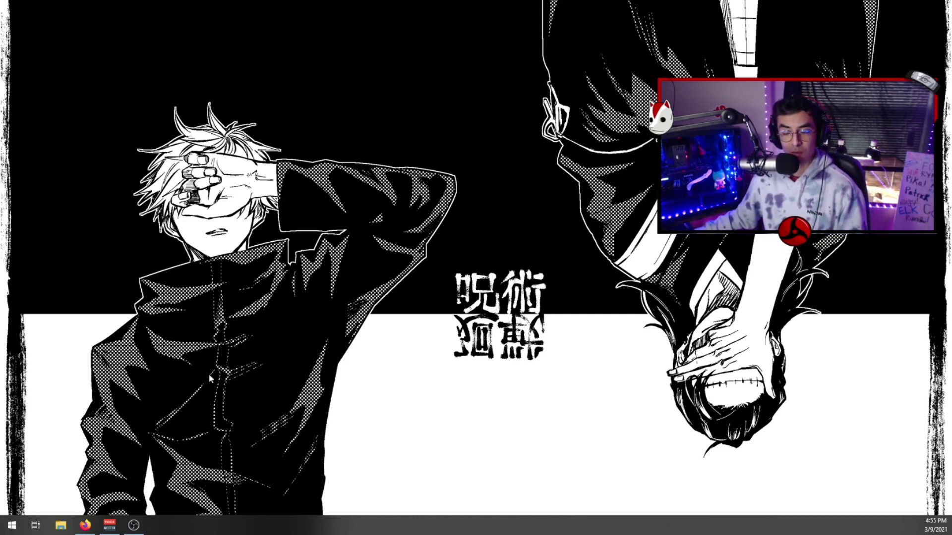
Bring up NVIDIA's GeForce Drivers page in Firefox and scroll to the Manual Driver Search form.
{"action": "mouse_move", "coordinate": [86, 525]}
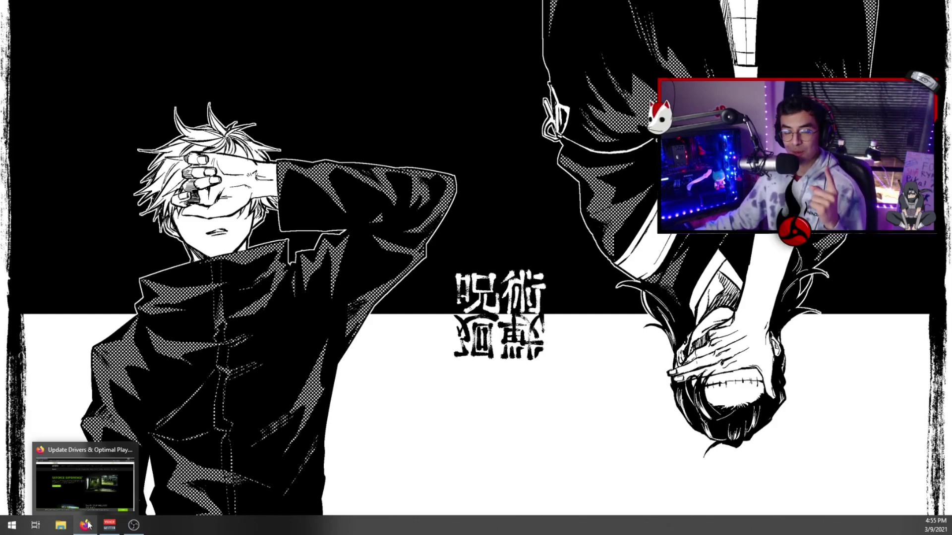
{"action": "left_click", "coordinate": [87, 525]}
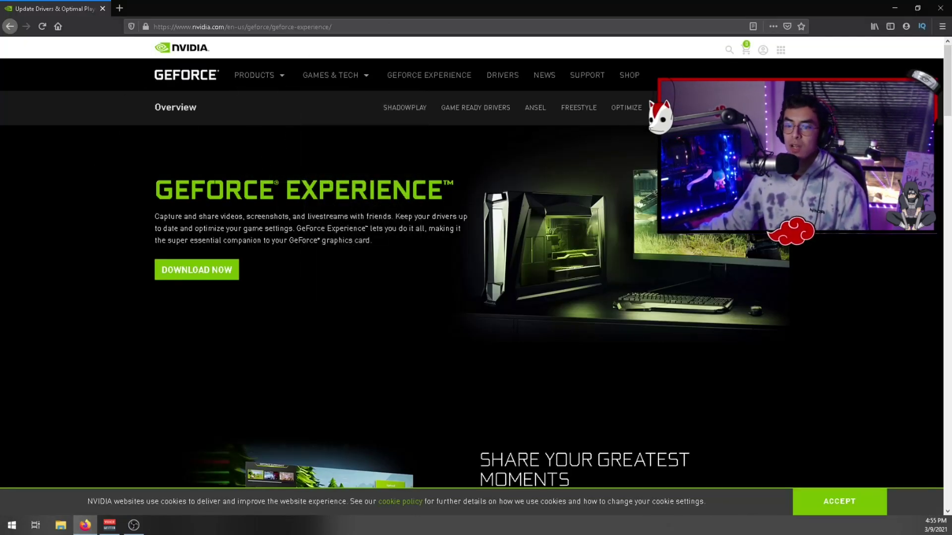
{"action": "key", "text": "ctrl+l"}
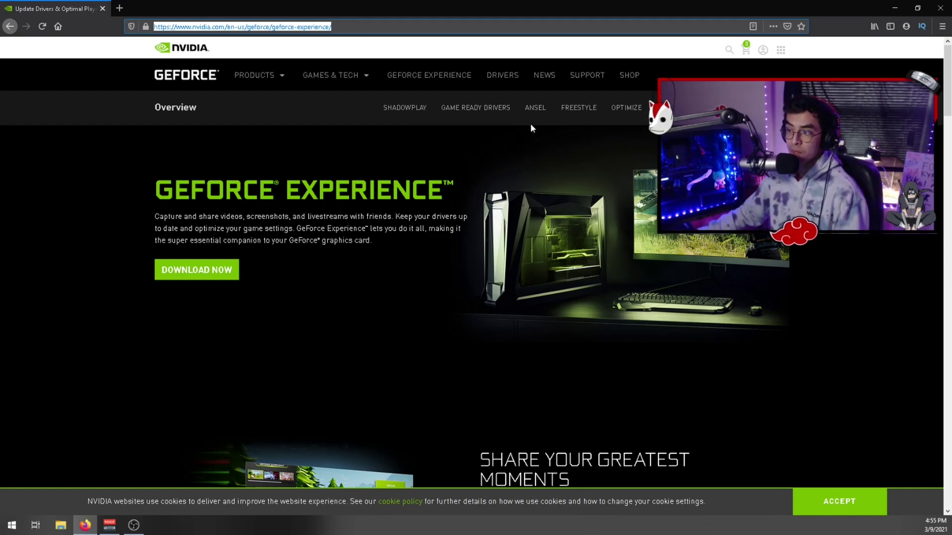
{"action": "left_click", "coordinate": [506, 75]}
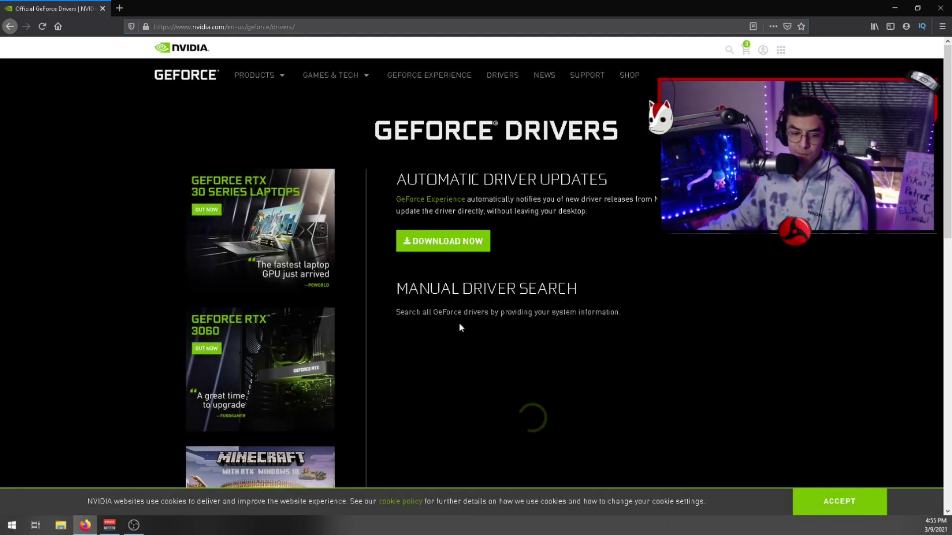
{"action": "scroll", "coordinate": [510, 346], "scroll_direction": "down", "scroll_amount": 1}
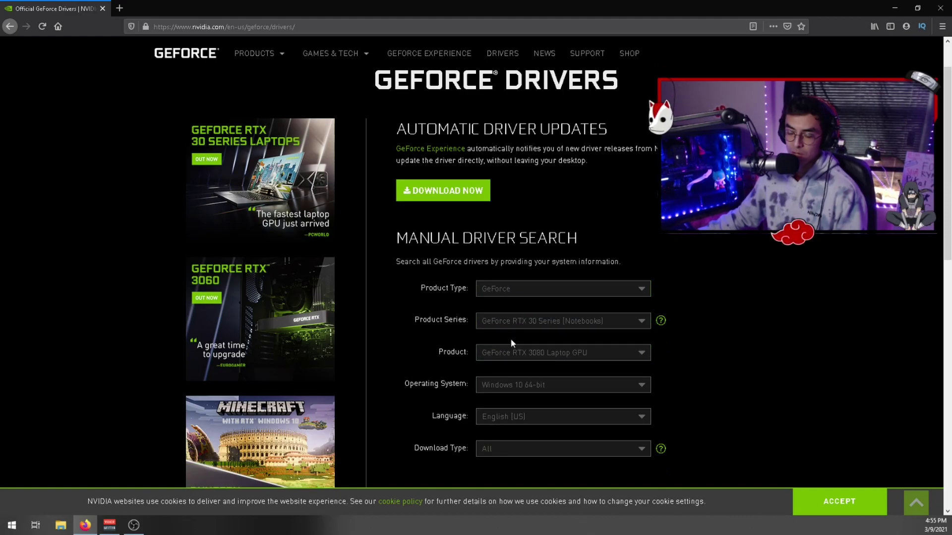
Close Firefox and check GeForce Experience's Drivers tab, confirming Game Ready Driver 461.72 is current.
{"action": "left_click", "coordinate": [941, 6]}
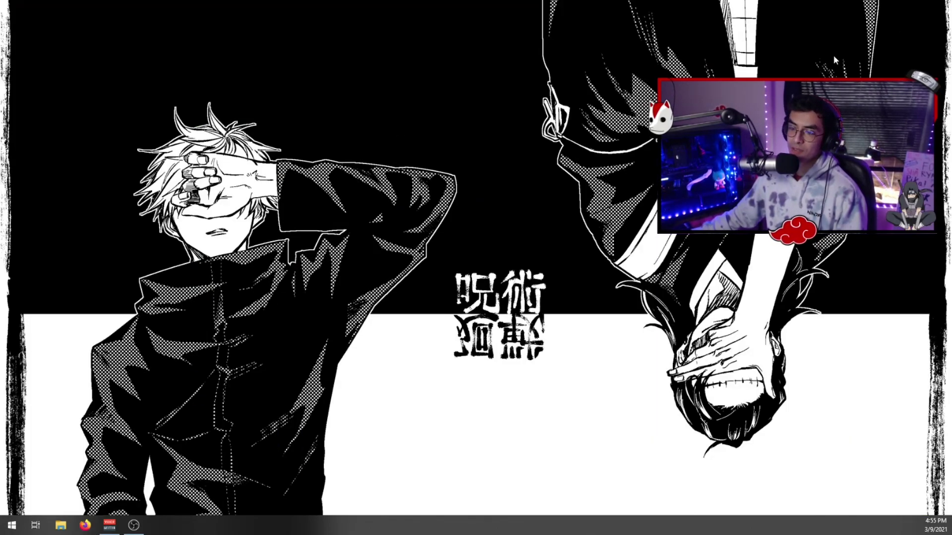
{"action": "key", "text": "super"}
{"action": "type", "text": "gef"}
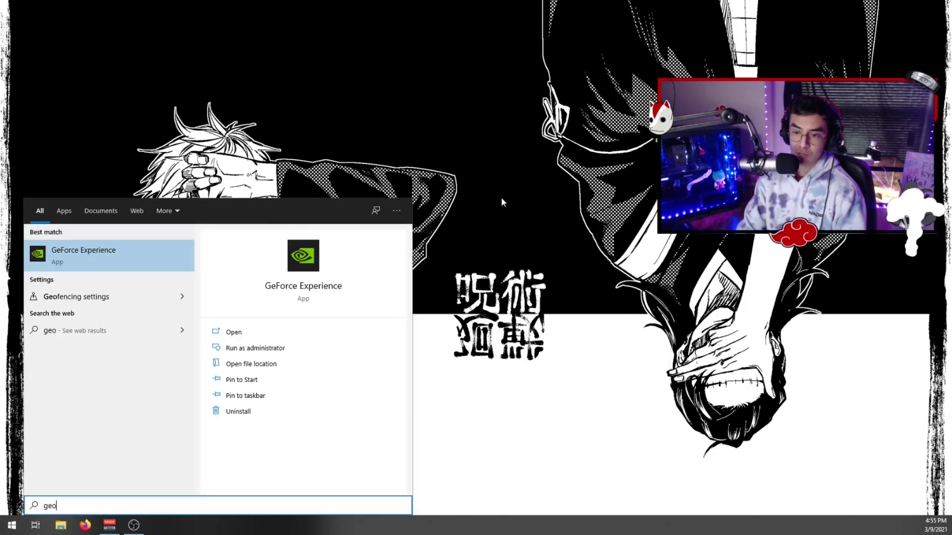
{"action": "key", "text": "Escape"}
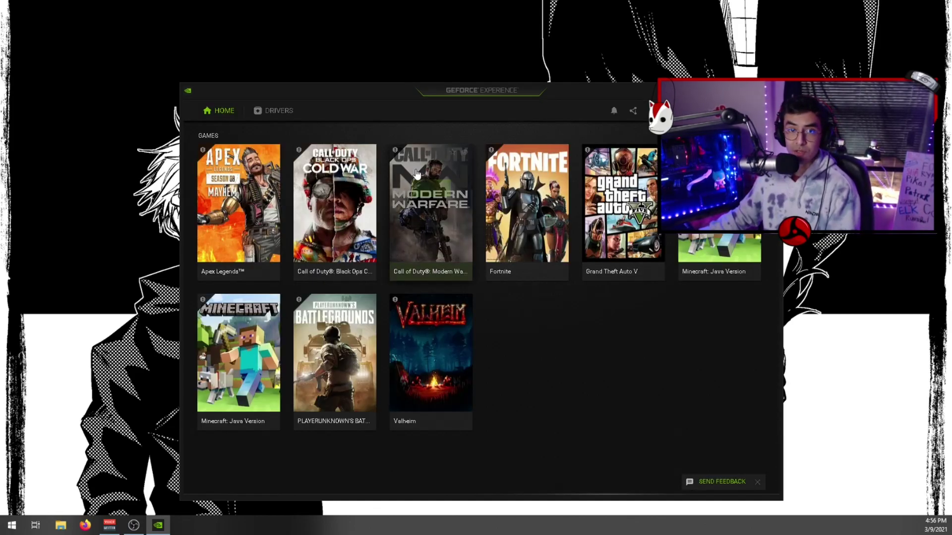
{"action": "left_click", "coordinate": [274, 111]}
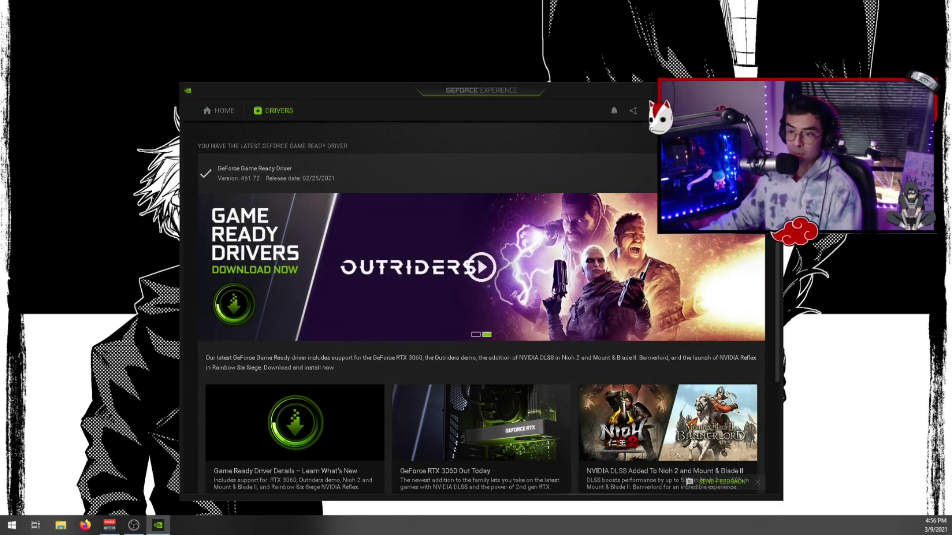
{"action": "left_click", "coordinate": [738, 145]}
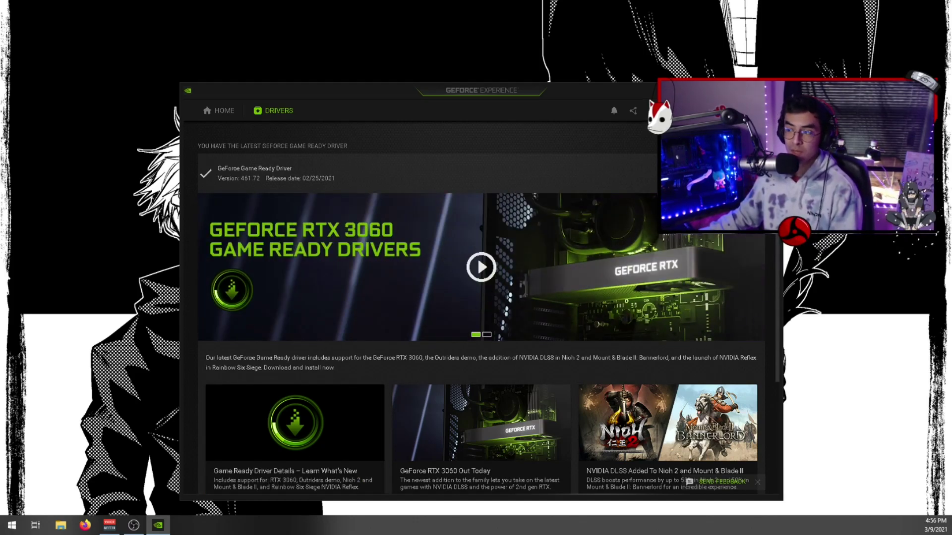
Close GeForce Experience and launch NVIDIA Control Panel from the desktop context menu.
{"action": "left_click", "coordinate": [774, 90]}
{"action": "right_click", "coordinate": [363, 242]}
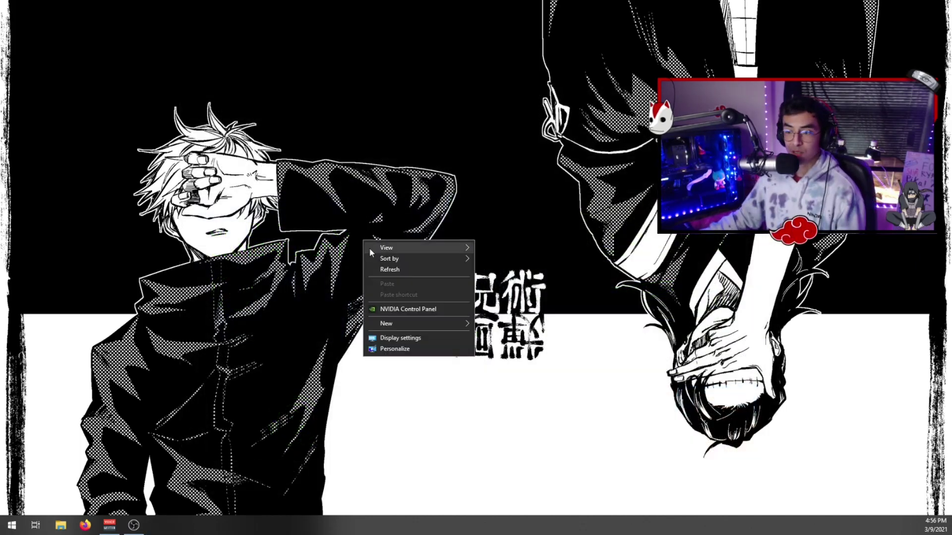
{"action": "left_click", "coordinate": [403, 309]}
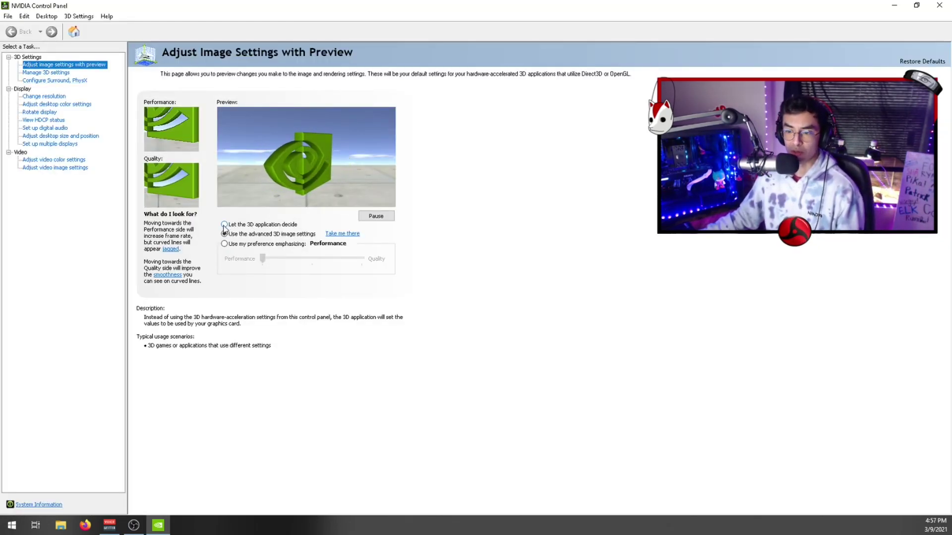
Set the image preview page to 'Use the advanced 3D image settings' instead of Balanced.
{"action": "left_click", "coordinate": [224, 226]}
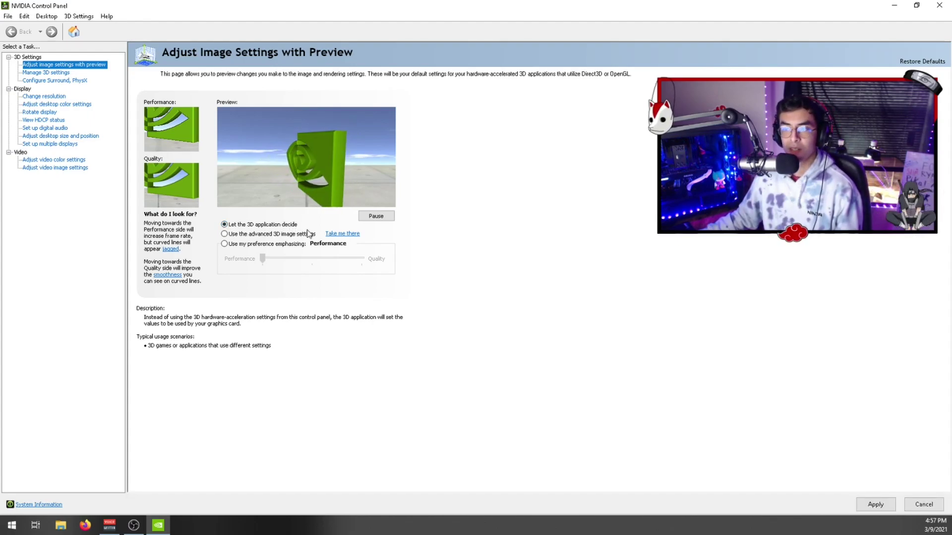
{"action": "left_click", "coordinate": [224, 245]}
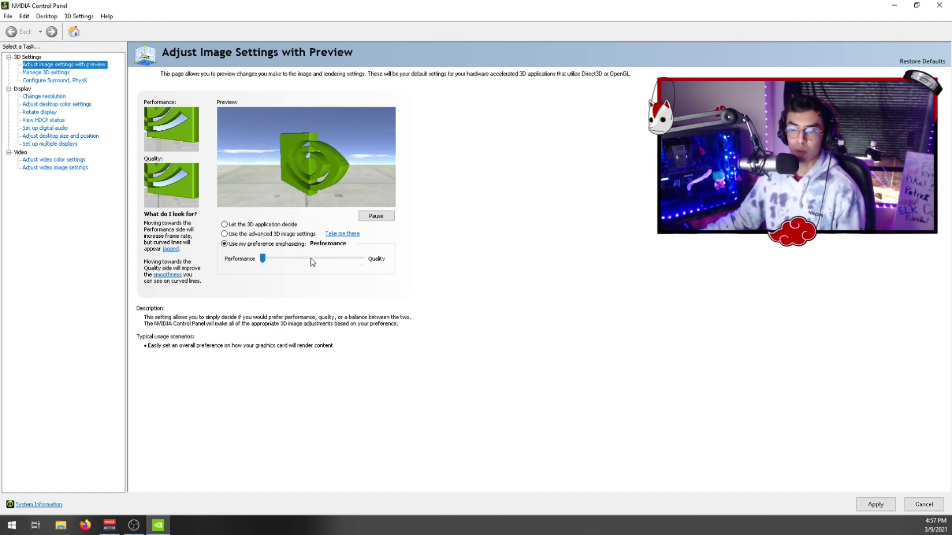
{"action": "left_click", "coordinate": [313, 259]}
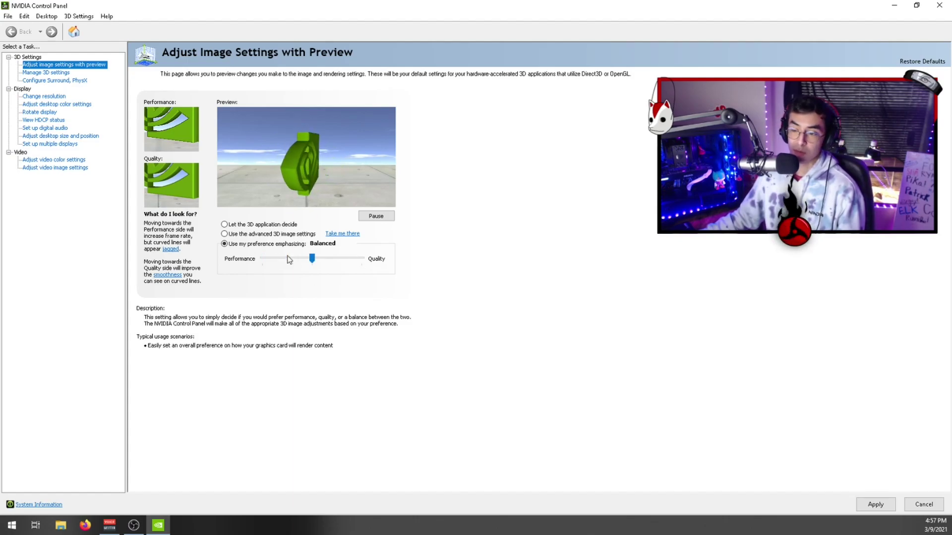
{"action": "left_click", "coordinate": [225, 234]}
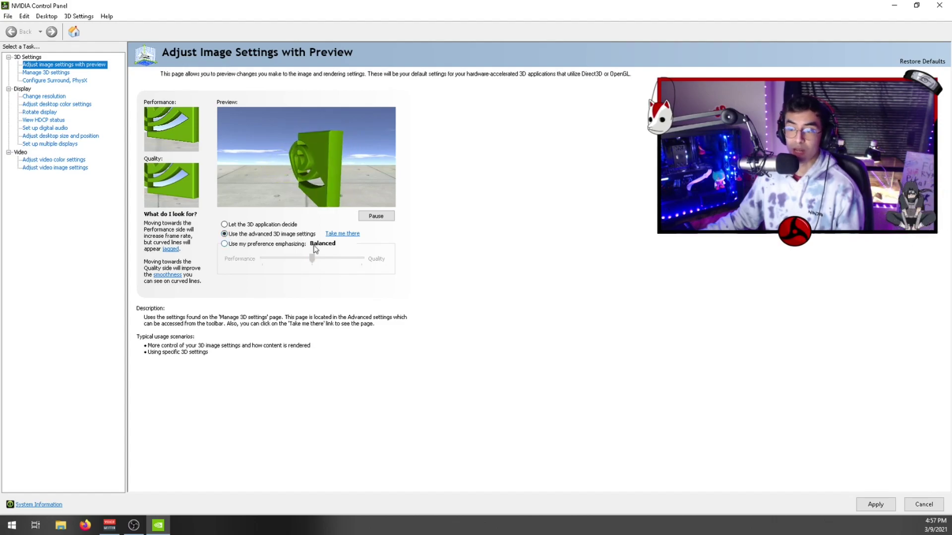
Show Manage 3D Settings' global list and the Image Sharpening options (On, sharpen 0.50).
{"action": "left_click", "coordinate": [42, 73]}
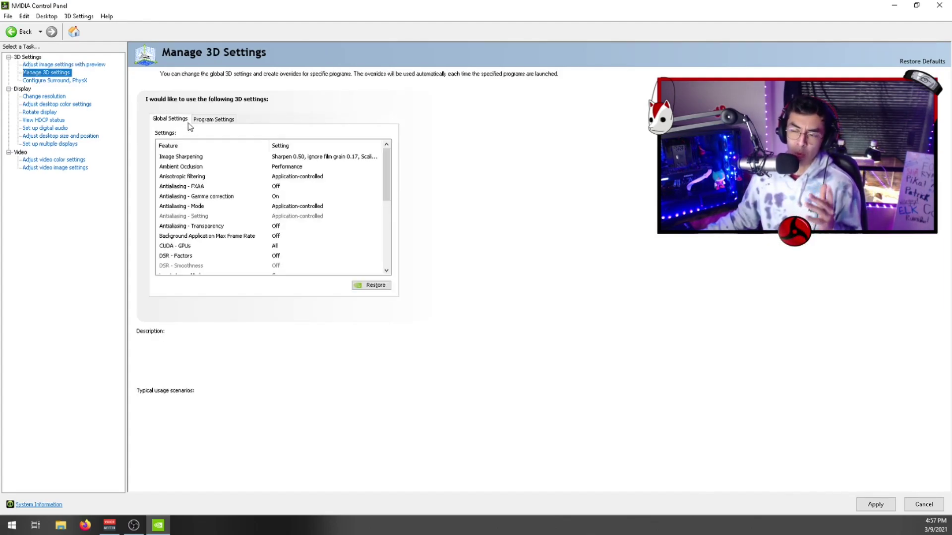
{"action": "mouse_move", "coordinate": [349, 167]}
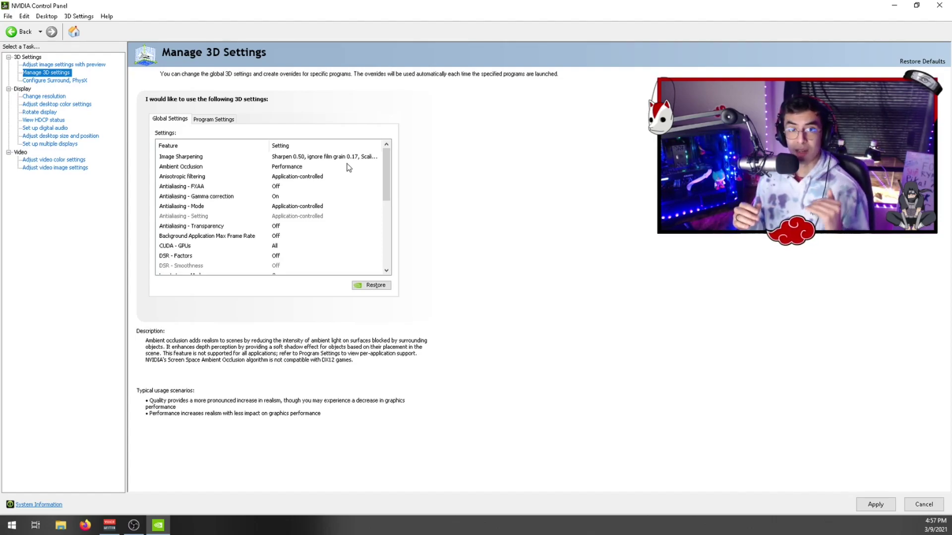
{"action": "left_click_drag", "start_coordinate": [383, 162], "coordinate": [394, 143]}
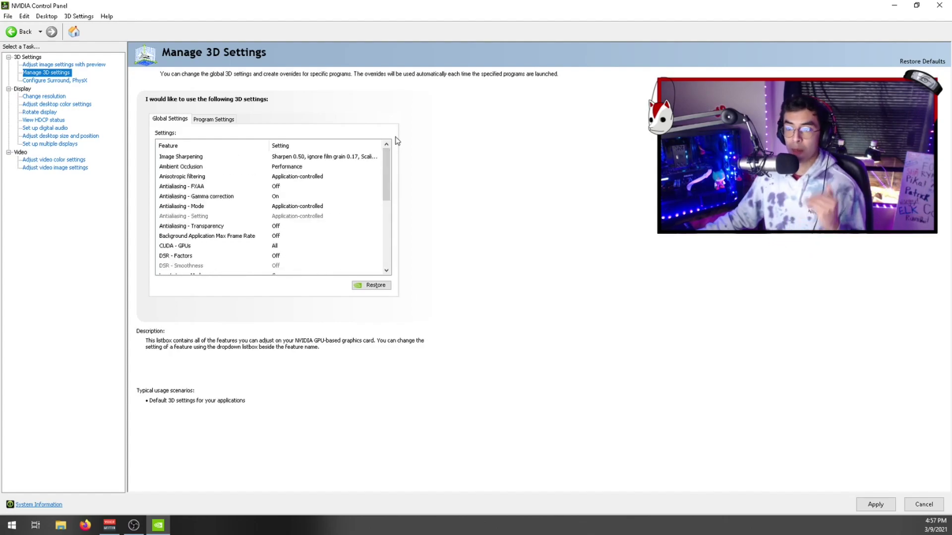
{"action": "left_click", "coordinate": [291, 158]}
{"action": "left_click", "coordinate": [293, 158]}
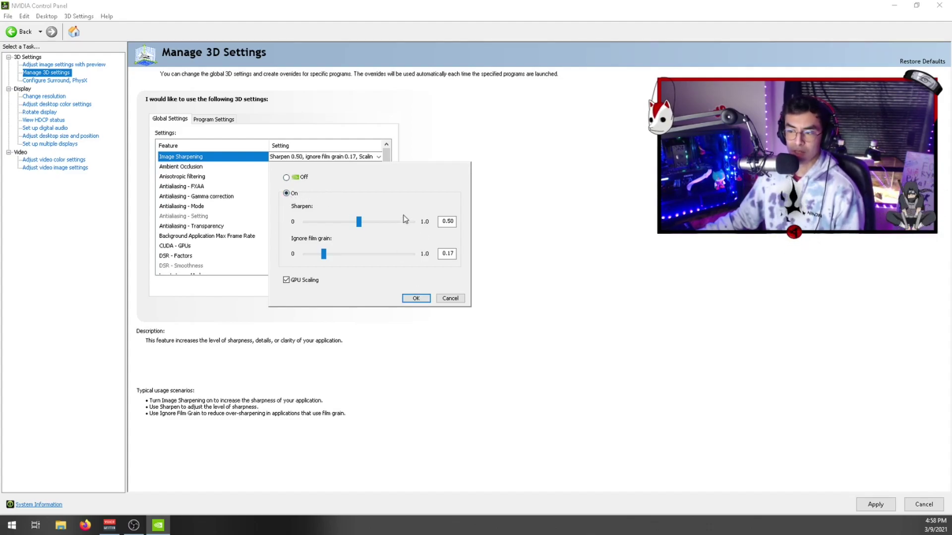
Confirm Image Sharpening, keep Anisotropic filtering Application-controlled and Antialiasing - FXAA Off.
{"action": "left_click", "coordinate": [422, 299]}
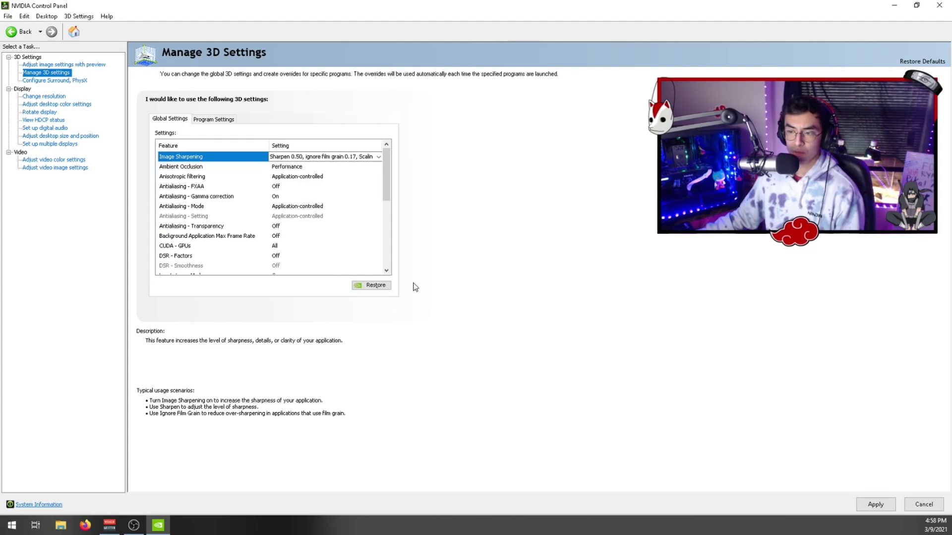
{"action": "left_click", "coordinate": [283, 180]}
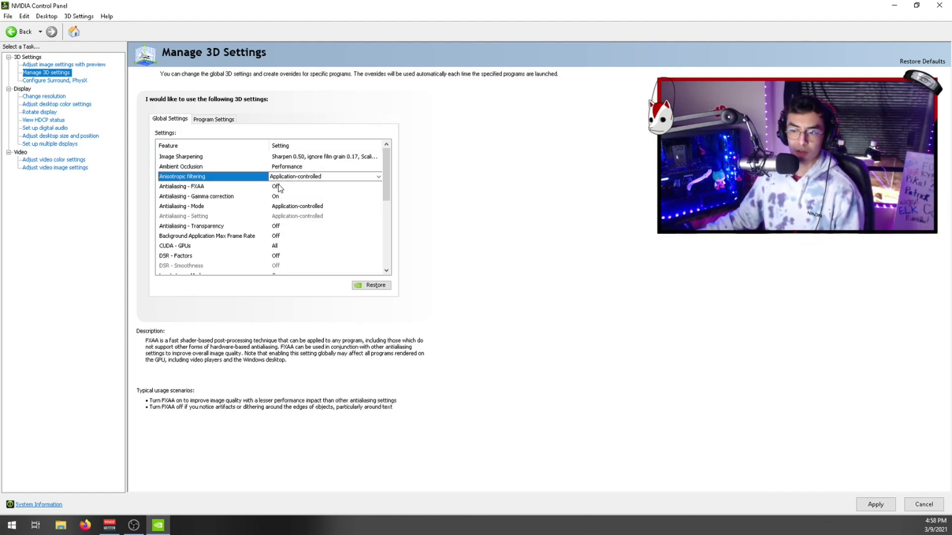
{"action": "left_click", "coordinate": [282, 178]}
{"action": "left_click", "coordinate": [278, 186]}
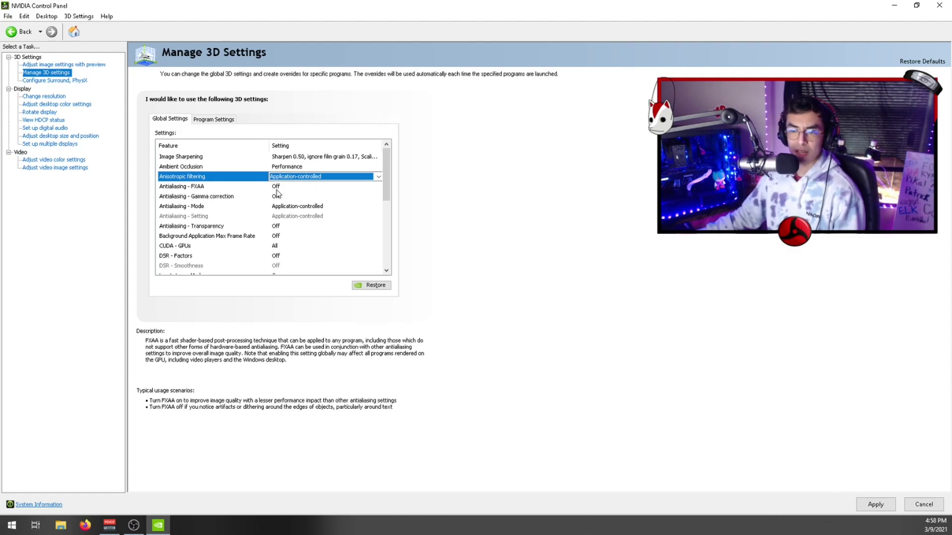
{"action": "left_click", "coordinate": [276, 188]}
{"action": "left_click", "coordinate": [277, 186]}
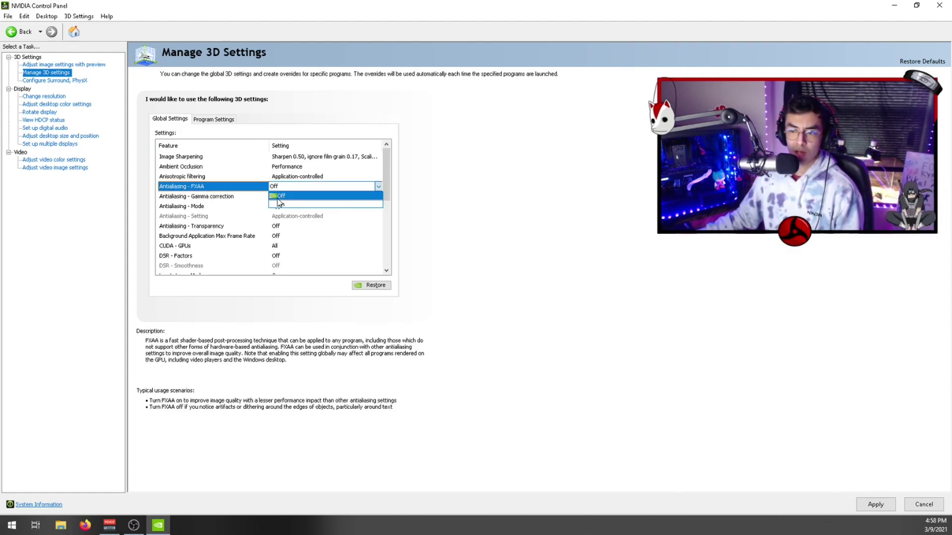
{"action": "left_click", "coordinate": [278, 196]}
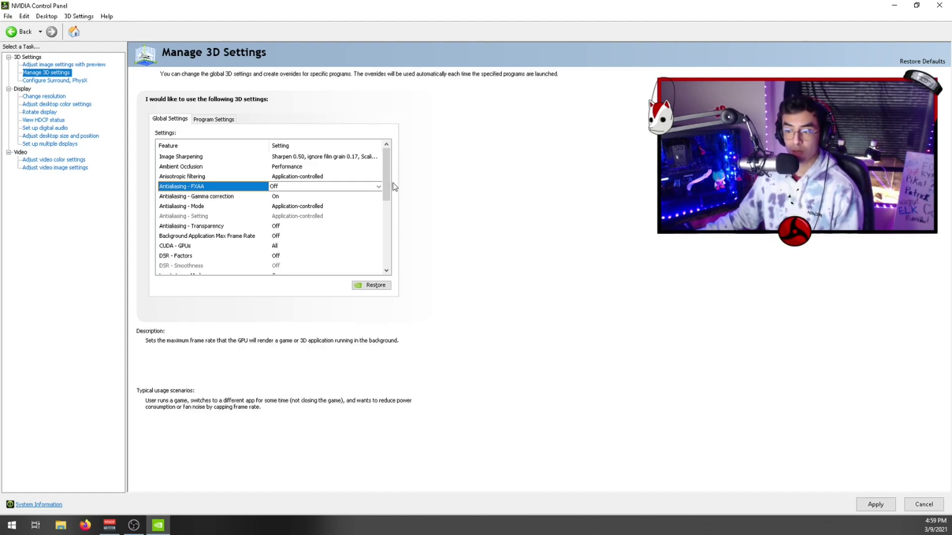
Keep Low Latency Mode On and bring up the Max Frame Rate options.
{"action": "left_click_drag", "start_coordinate": [384, 179], "coordinate": [381, 222]}
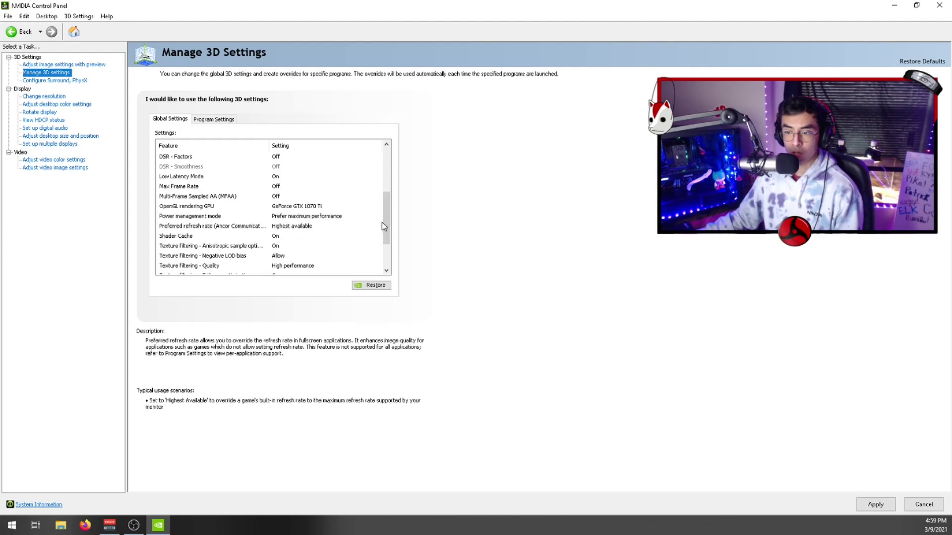
{"action": "left_click", "coordinate": [279, 182]}
{"action": "left_click", "coordinate": [280, 181]}
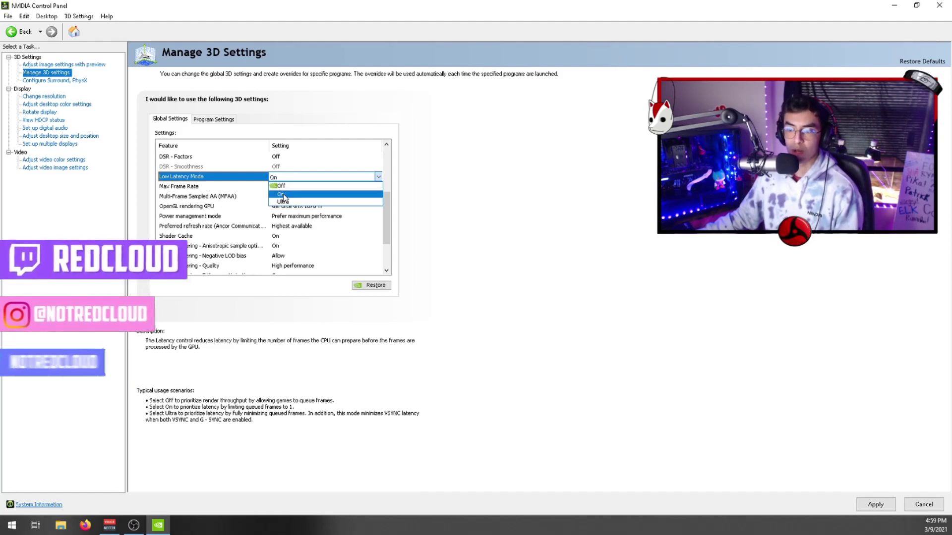
{"action": "left_click", "coordinate": [283, 195]}
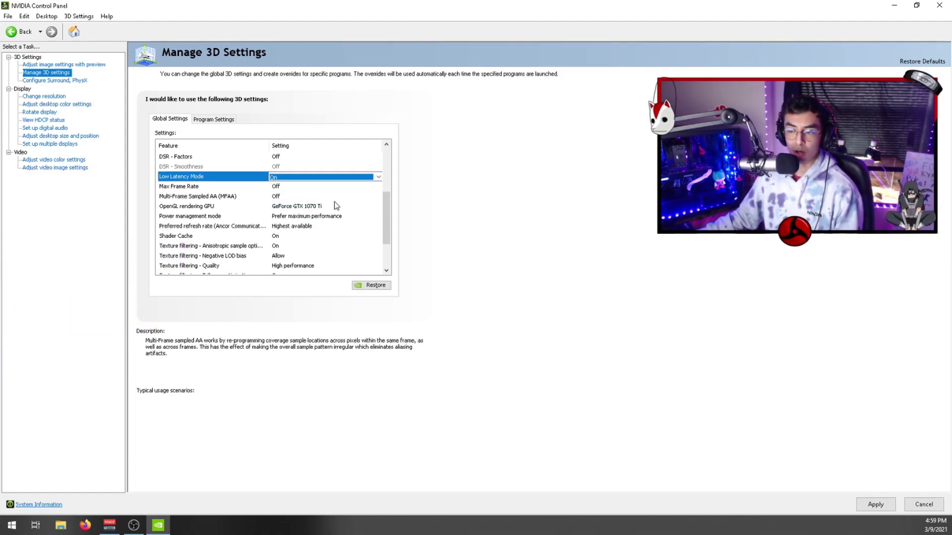
{"action": "left_click", "coordinate": [275, 187]}
{"action": "left_click", "coordinate": [275, 187]}
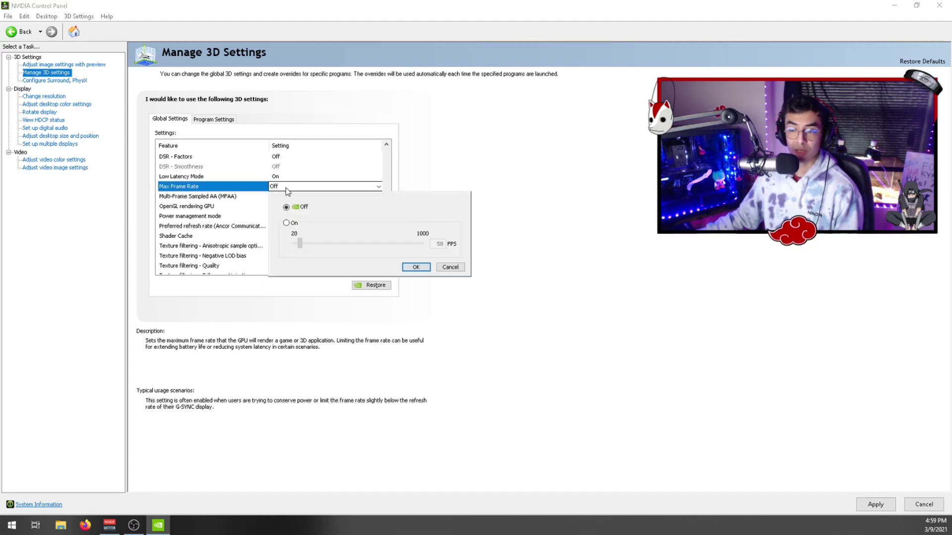
Leave Max Frame Rate Off and keep the OpenGL rendering GPU on GeForce GTX 1070 Ti.
{"action": "left_click", "coordinate": [455, 270]}
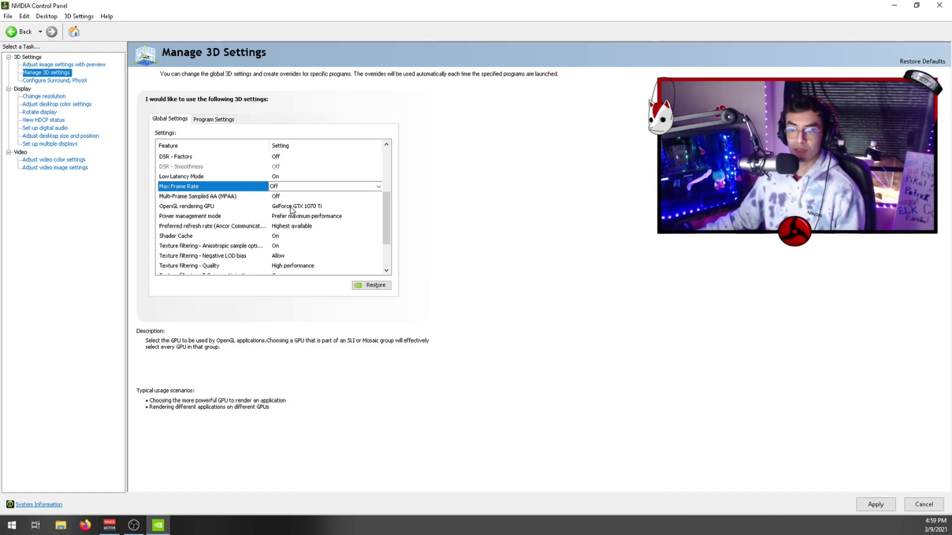
{"action": "left_click", "coordinate": [290, 208]}
{"action": "left_click", "coordinate": [291, 208]}
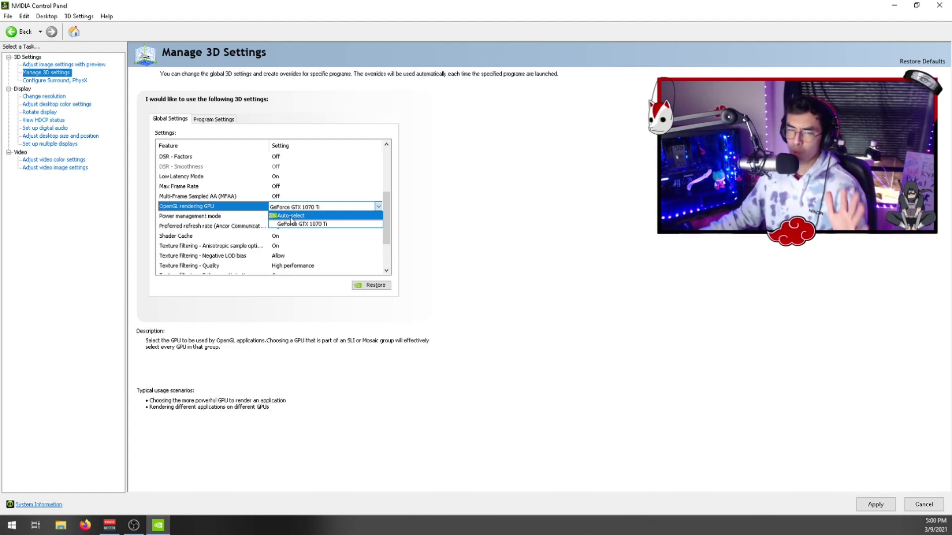
{"action": "left_click", "coordinate": [307, 224]}
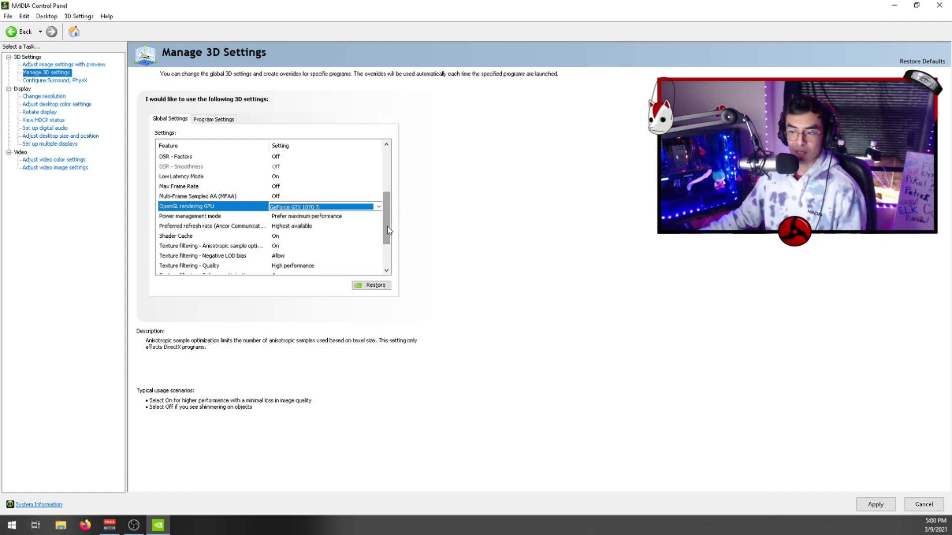
{"action": "left_click_drag", "start_coordinate": [388, 226], "coordinate": [387, 245]}
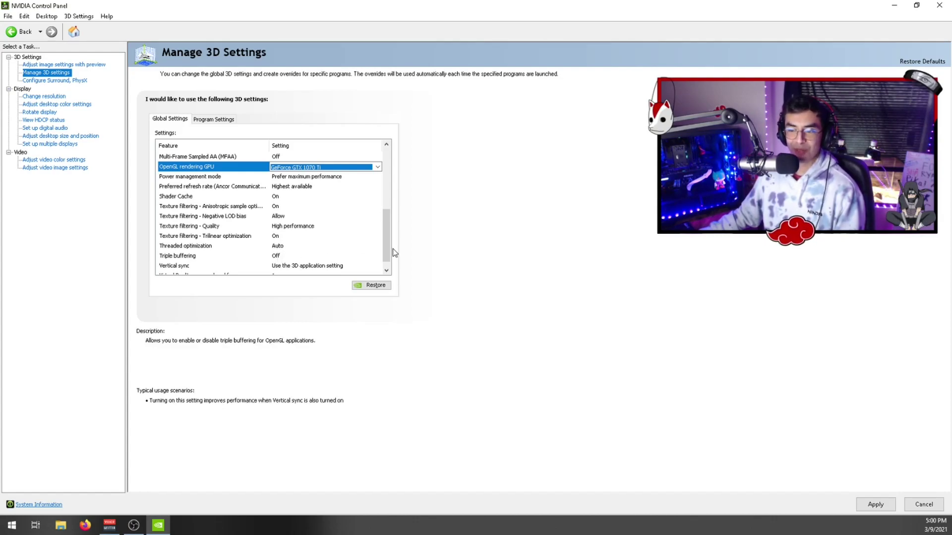
Switch the Vertical sync setting to Off and apply the global 3D settings.
{"action": "scroll", "coordinate": [285, 261], "scroll_direction": "down", "scroll_amount": 1}
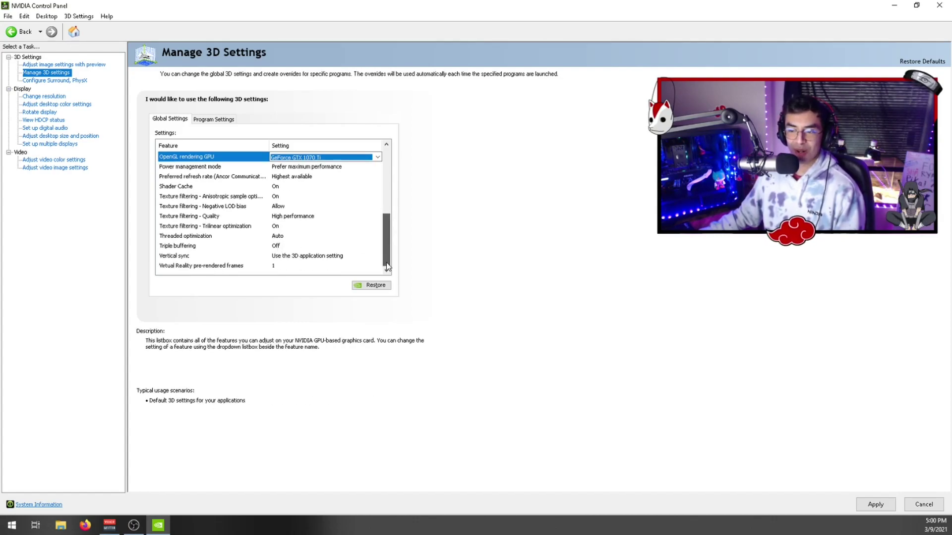
{"action": "left_click", "coordinate": [295, 257]}
{"action": "left_click", "coordinate": [295, 257]}
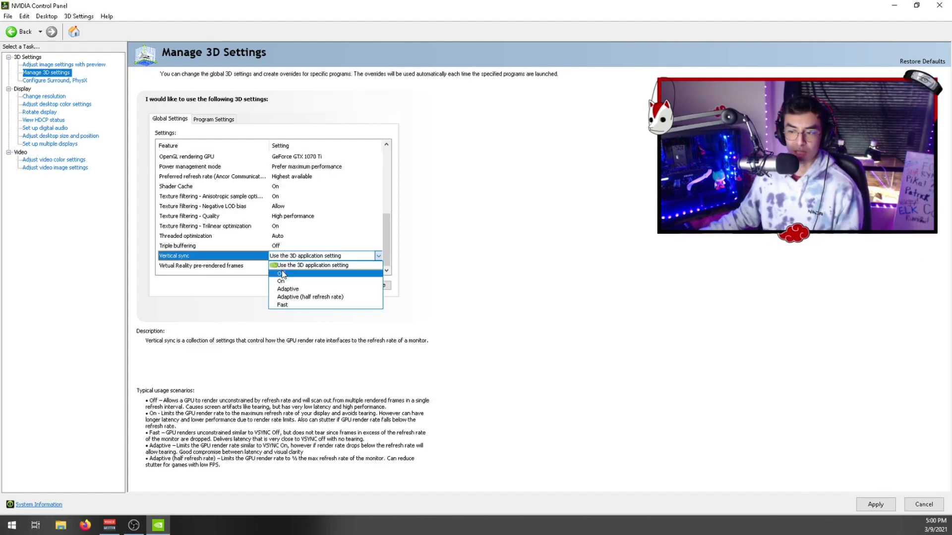
{"action": "left_click", "coordinate": [283, 273]}
{"action": "scroll", "coordinate": [289, 258], "scroll_direction": "up", "scroll_amount": 3}
{"action": "scroll", "coordinate": [390, 196], "scroll_direction": "down", "scroll_amount": 2}
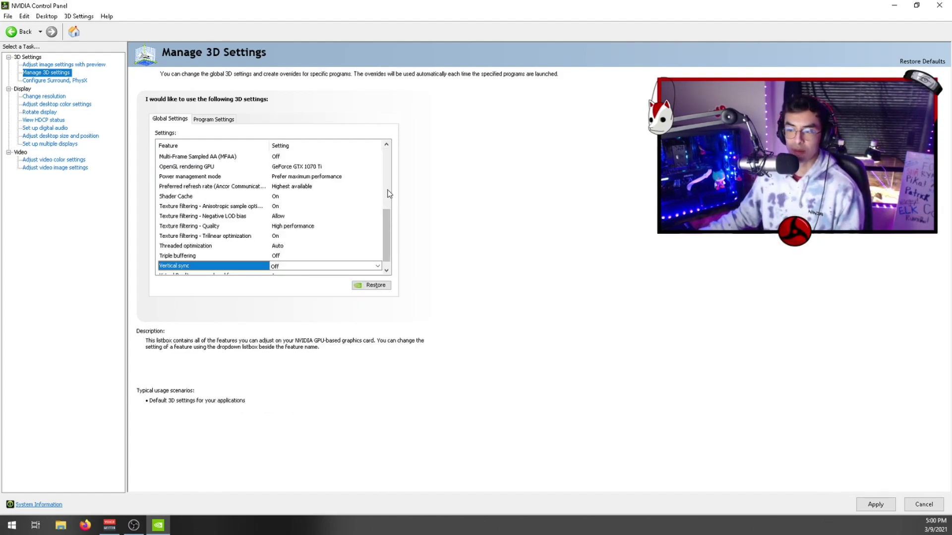
{"action": "scroll", "coordinate": [386, 227], "scroll_direction": "down", "scroll_amount": 1}
{"action": "left_click", "coordinate": [377, 256]}
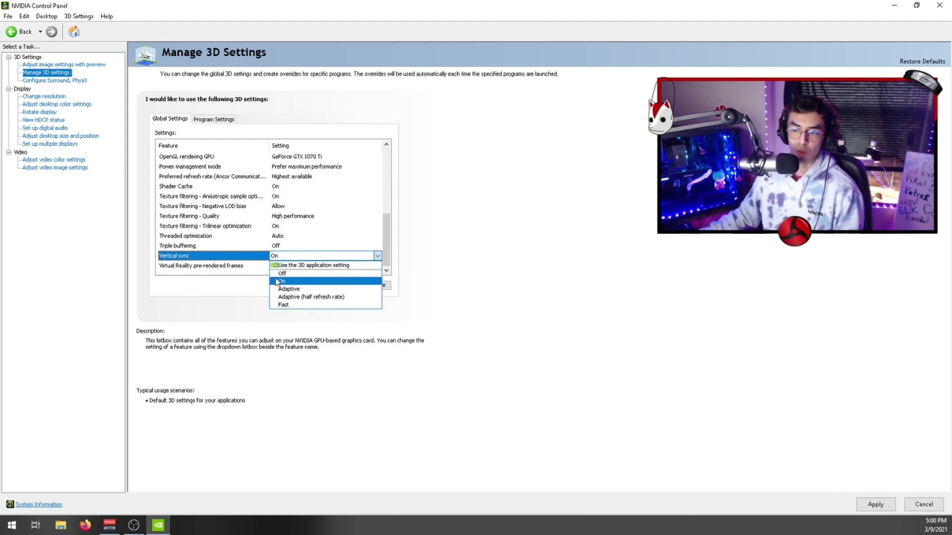
{"action": "left_click", "coordinate": [283, 274]}
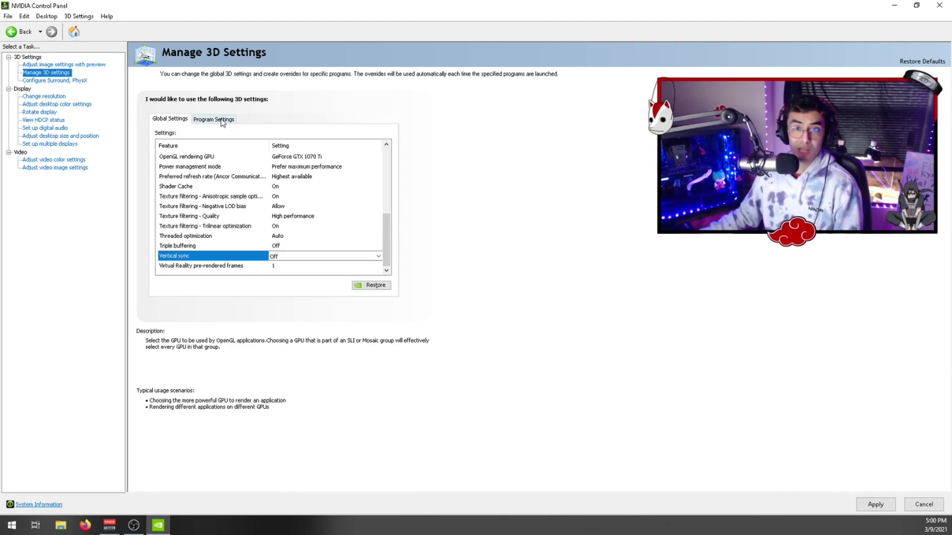
{"action": "left_click", "coordinate": [875, 505]}
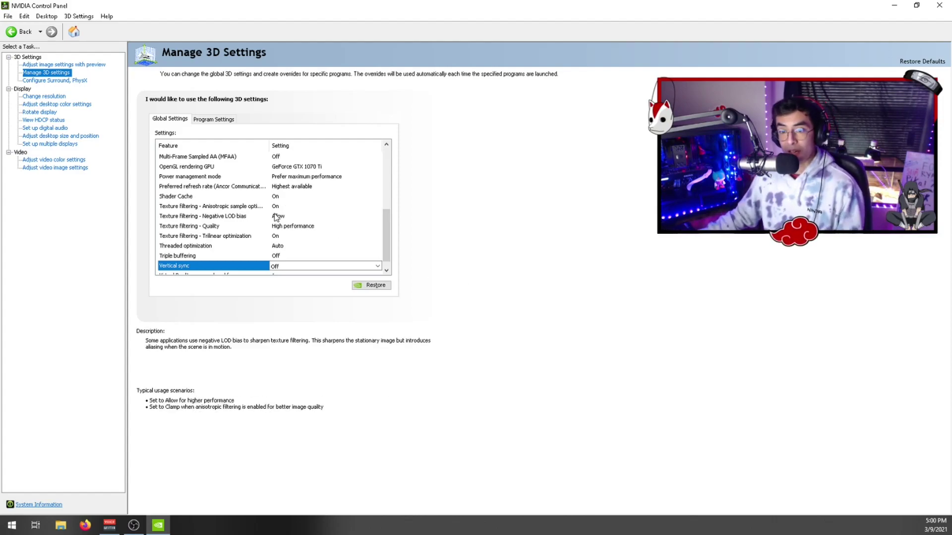
On Change Resolution, review custom resolutions and cancel the 1920-wide custom resolution creator unsaved.
{"action": "left_click", "coordinate": [42, 98]}
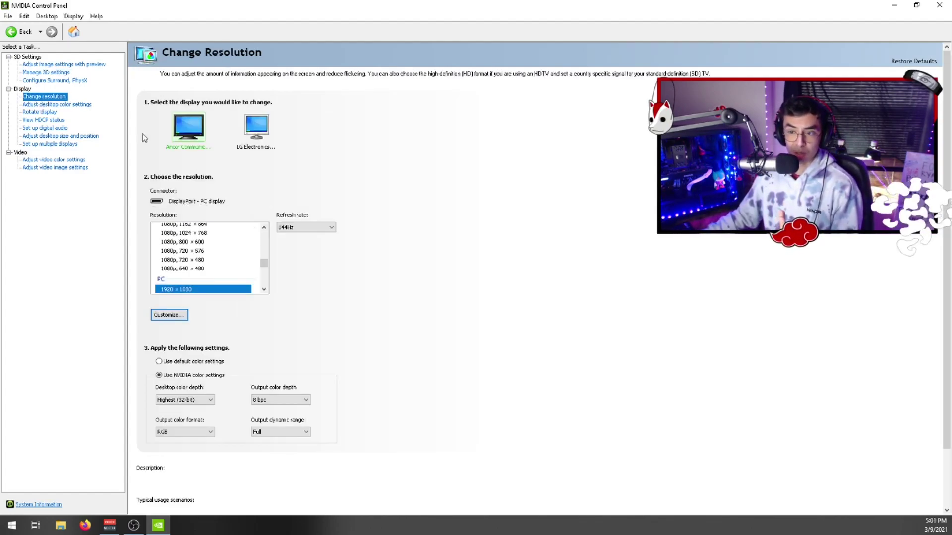
{"action": "left_click", "coordinate": [171, 316]}
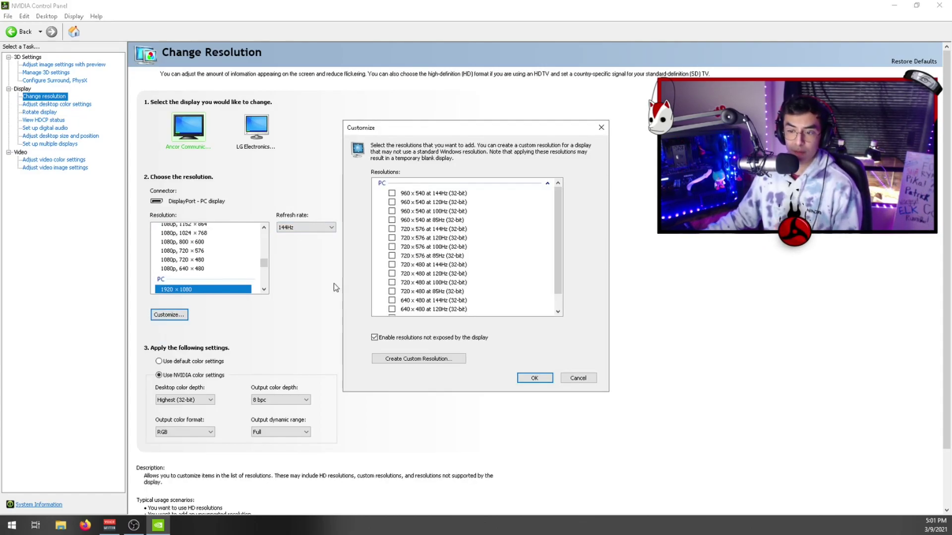
{"action": "scroll", "coordinate": [466, 238], "scroll_direction": "down", "scroll_amount": 1}
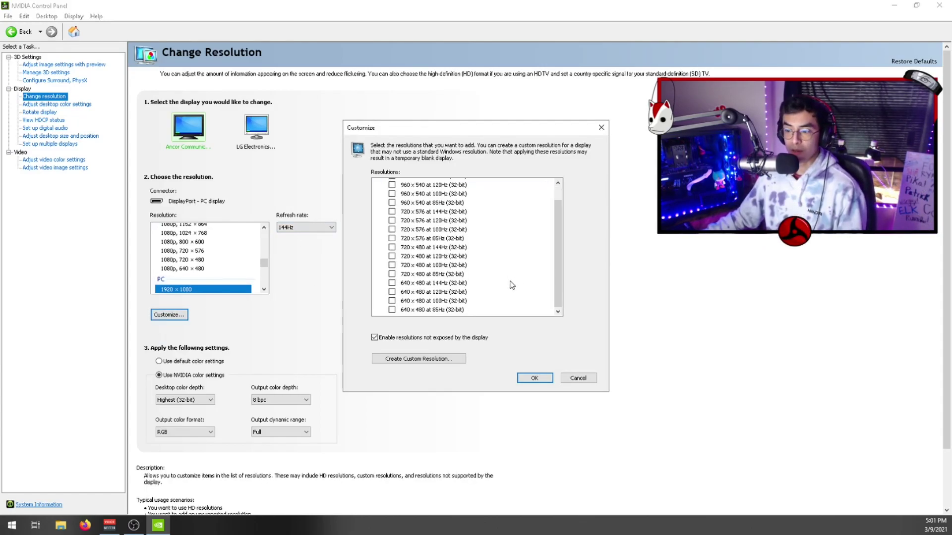
{"action": "left_click", "coordinate": [404, 360]}
{"action": "double_click", "coordinate": [444, 187]}
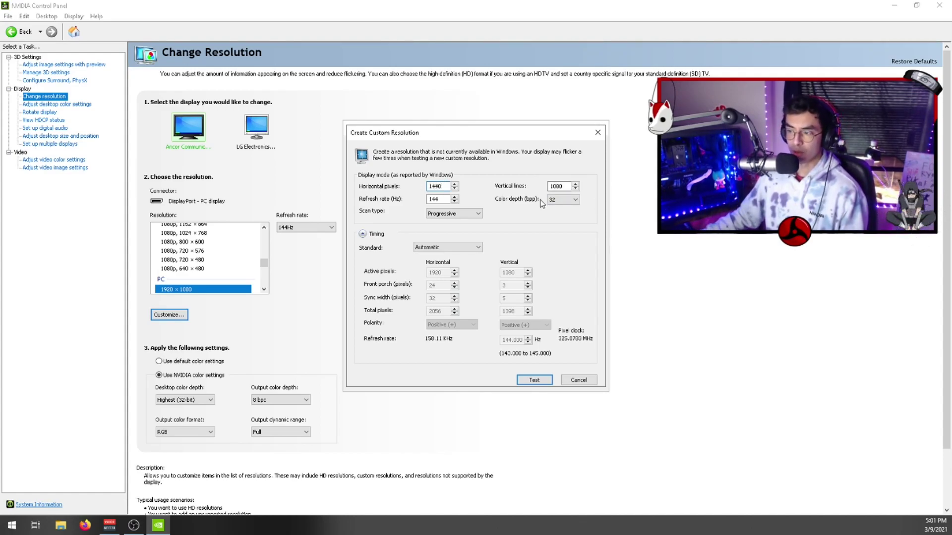
{"action": "left_click", "coordinate": [578, 381]}
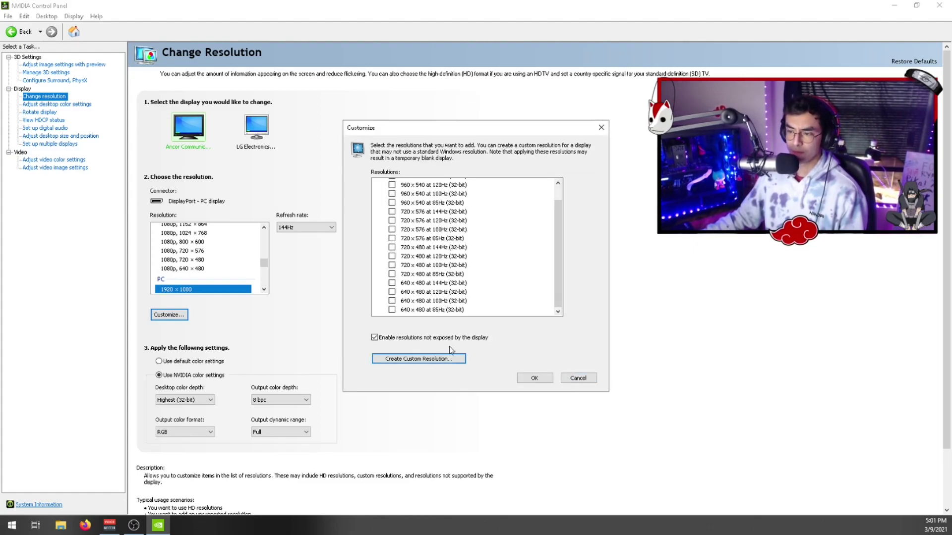
{"action": "scroll", "coordinate": [399, 270], "scroll_direction": "up", "scroll_amount": 1}
Close the custom resolutions list without changes and go to Adjust desktop color settings.
{"action": "left_click", "coordinate": [582, 379]}
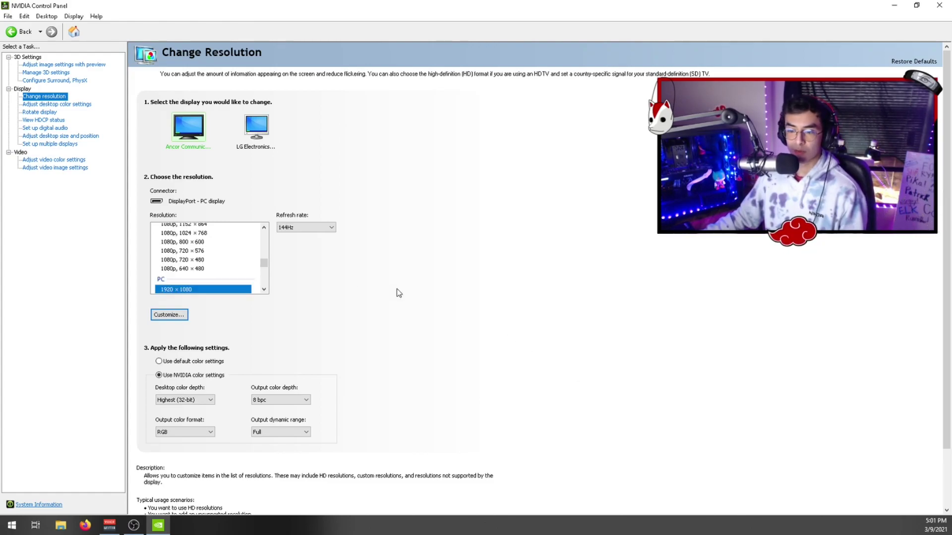
{"action": "scroll", "coordinate": [297, 321], "scroll_direction": "down", "scroll_amount": 1}
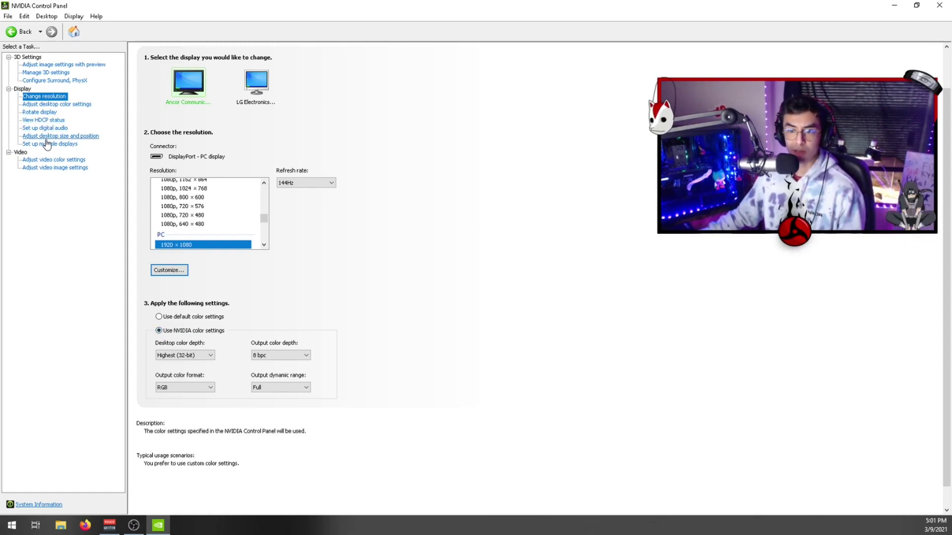
{"action": "left_click", "coordinate": [59, 105]}
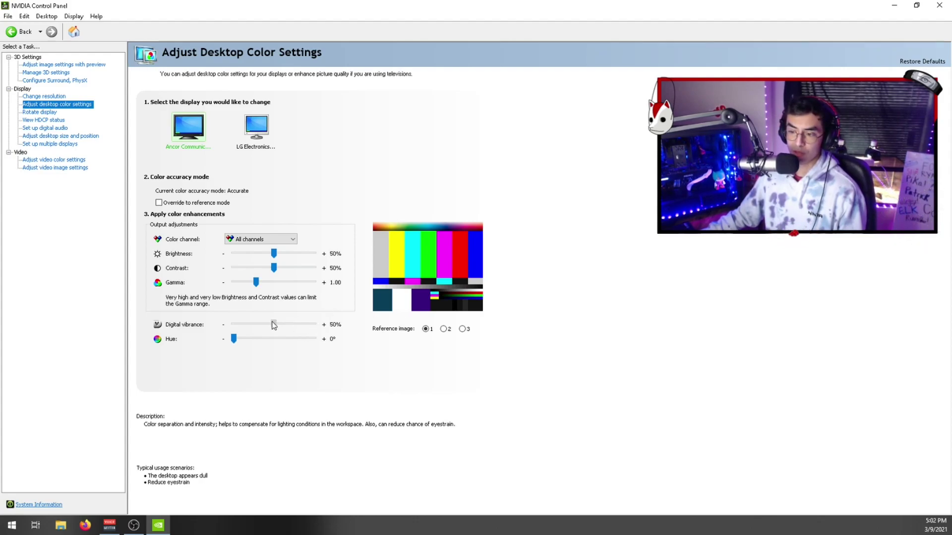
Drag the Digital vibrance slider up from 50% to 80%.
{"action": "left_click_drag", "start_coordinate": [274, 326], "coordinate": [274, 325]}
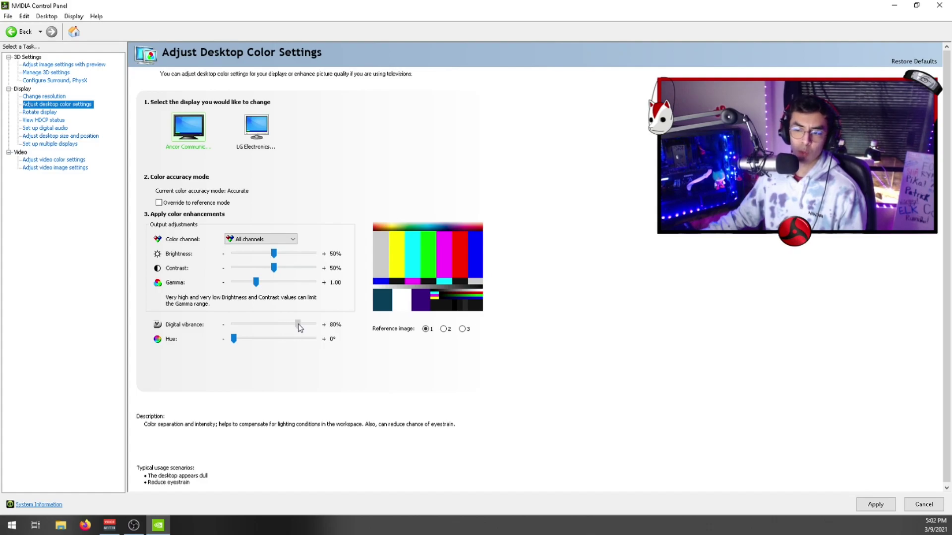
{"action": "left_click_drag", "start_coordinate": [299, 325], "coordinate": [298, 325]}
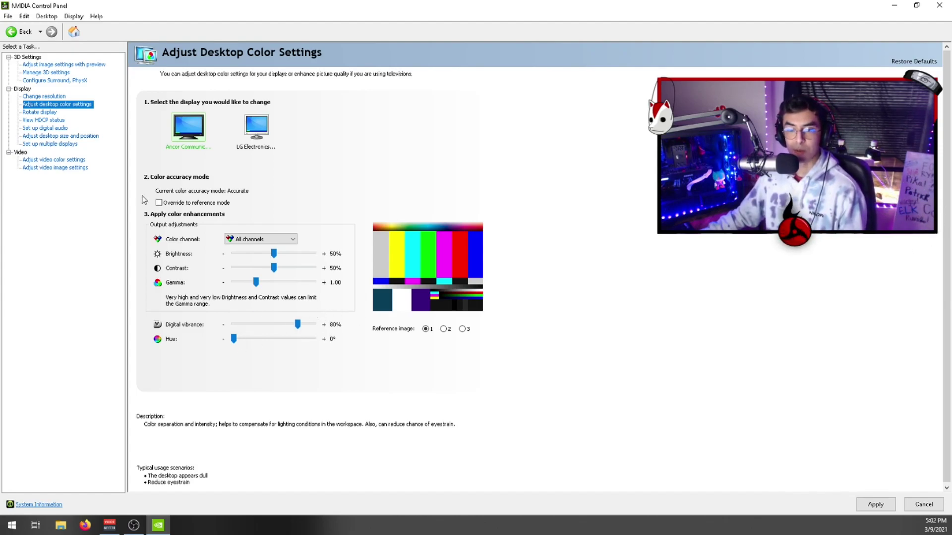
{"action": "left_click", "coordinate": [38, 138]}
Confirm the 80% digital vibrance change, then select the main 1920 × 1080 144Hz display for scaling.
{"action": "left_click", "coordinate": [454, 286]}
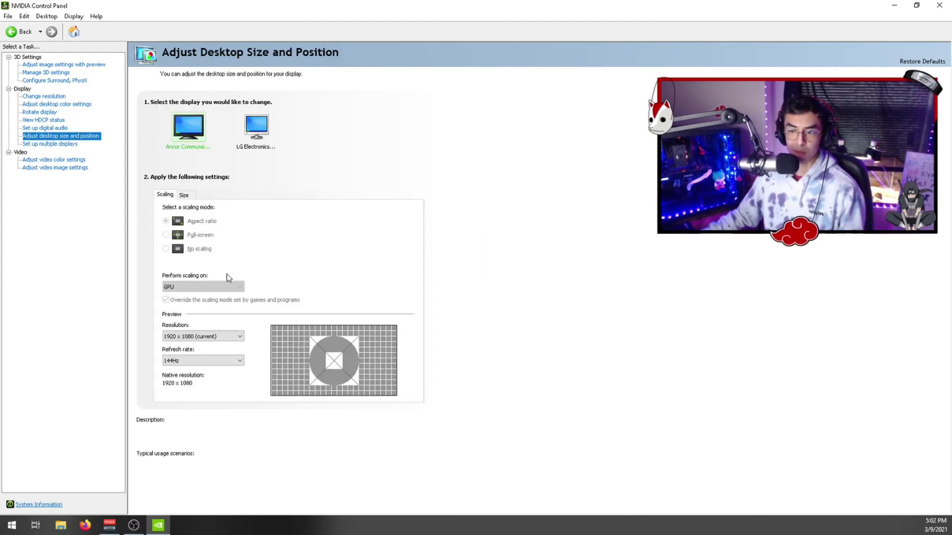
{"action": "left_click", "coordinate": [183, 124]}
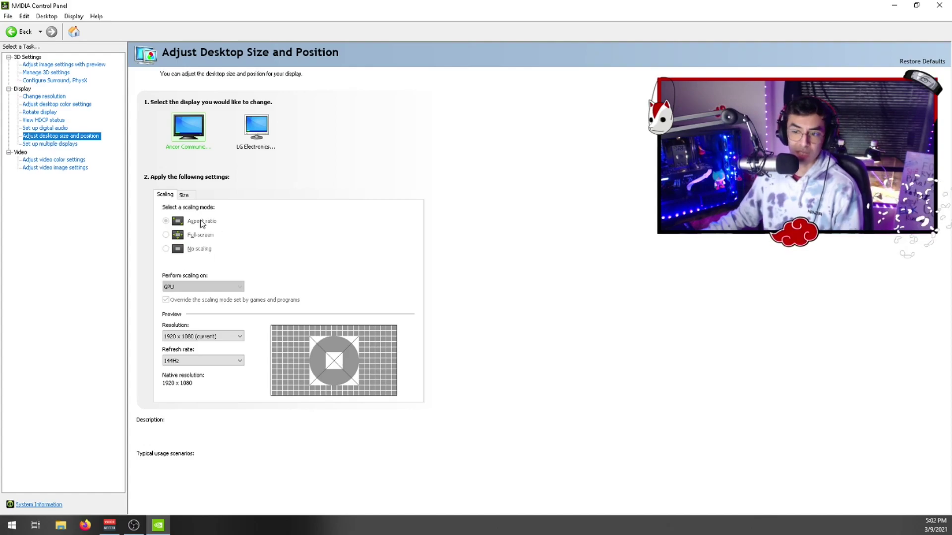